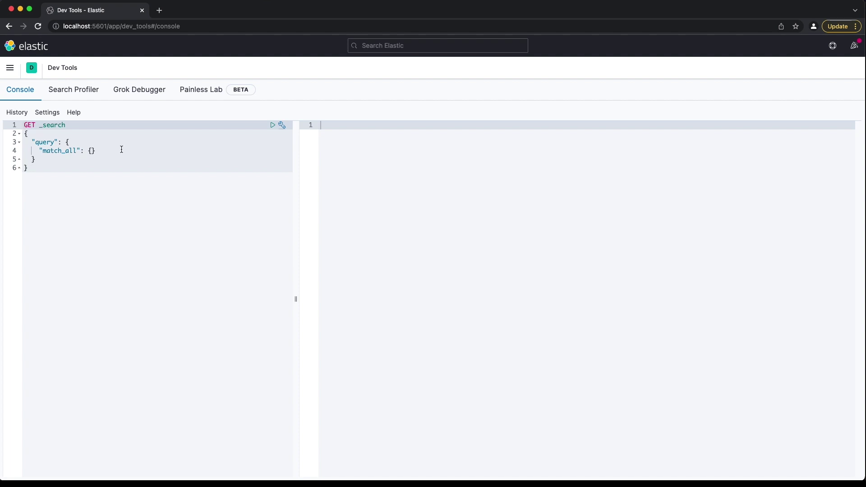
Replace the sample request with GET olympic-events/_mapping.
{"action": "key", "text": "super+a"}
{"action": "key", "text": "BackSpace"}
{"action": "type", "text": "GE"}
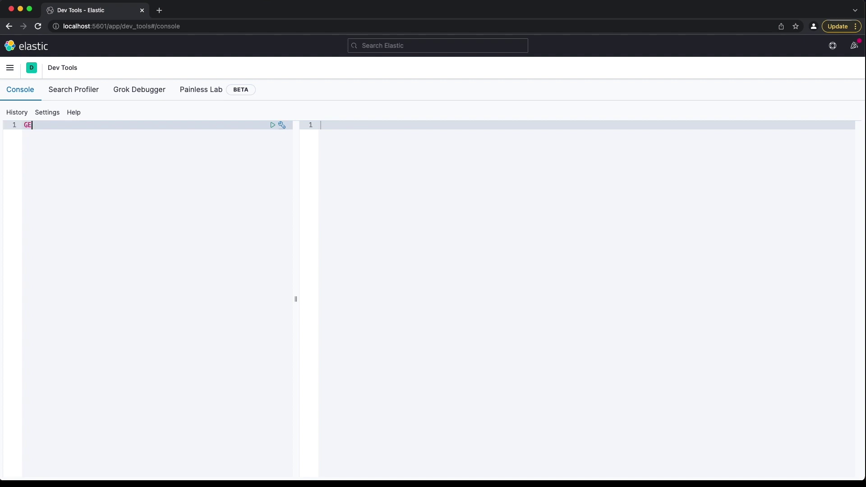
{"action": "type", "text": "T oly"}
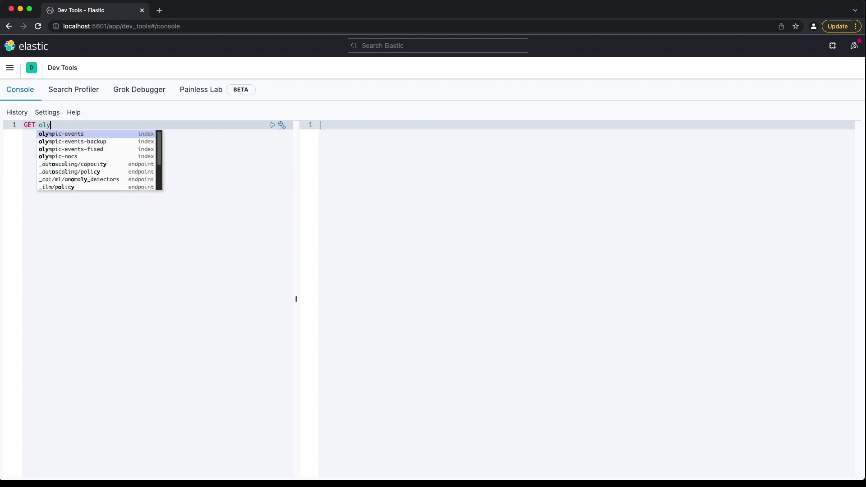
{"action": "key", "text": "Return"}
{"action": "type", "text": "_mapping"}
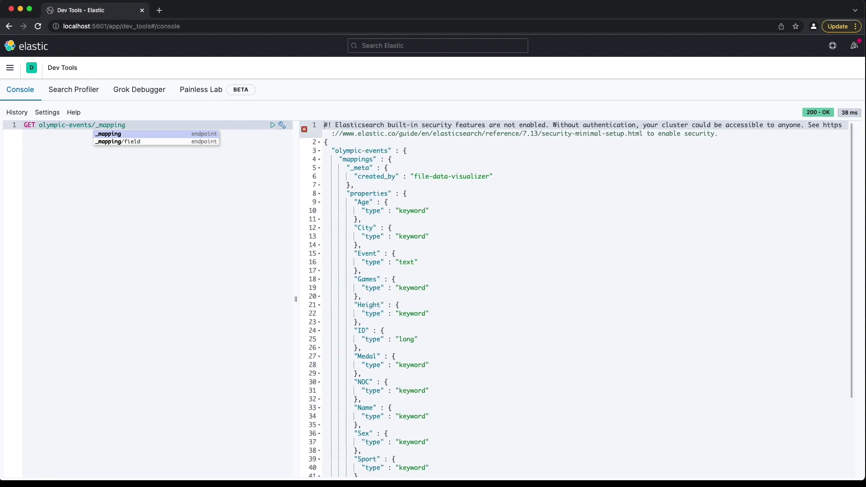
Scroll through the mapping response to review the olympic-events field types.
{"action": "left_click", "coordinate": [416, 143]}
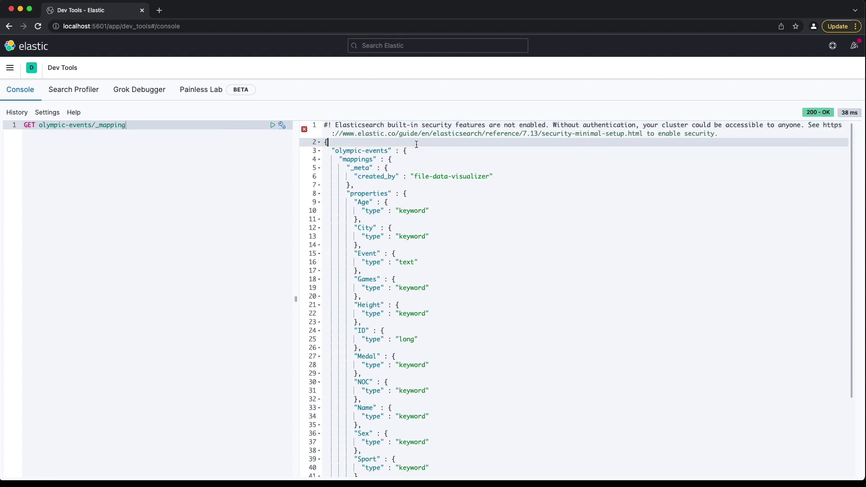
{"action": "scroll", "coordinate": [416, 145], "scroll_direction": "down", "scroll_amount": 2}
{"action": "scroll", "coordinate": [417, 144], "scroll_direction": "down", "scroll_amount": 1}
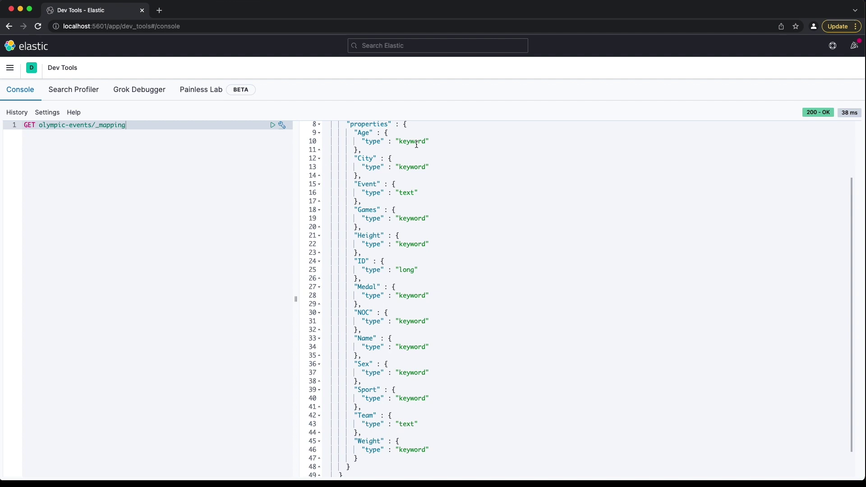
{"action": "scroll", "coordinate": [417, 144], "scroll_direction": "down", "scroll_amount": 1}
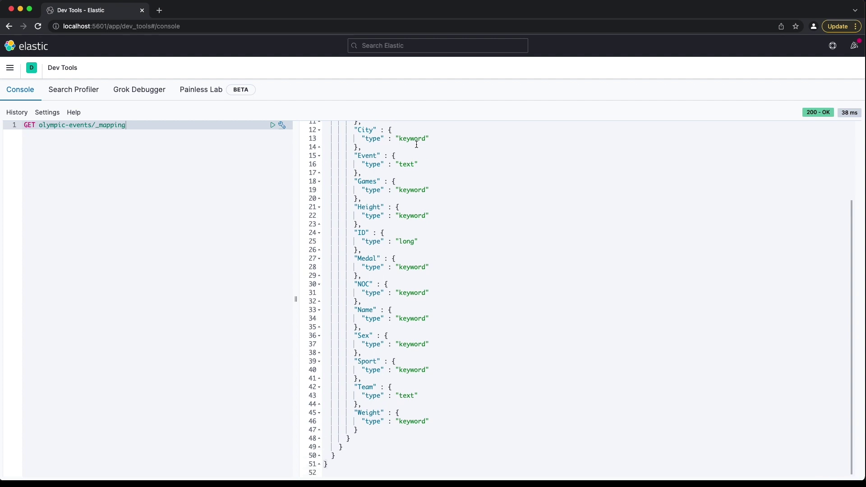
{"action": "scroll", "coordinate": [416, 144], "scroll_direction": "up", "scroll_amount": 4}
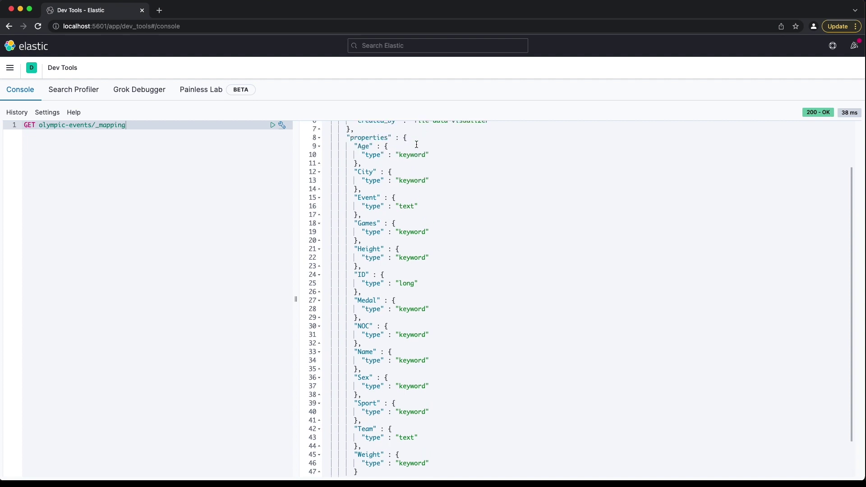
Change the request to GET olympic-events/_search with a match_all query body and run it.
{"action": "left_click", "coordinate": [178, 129]}
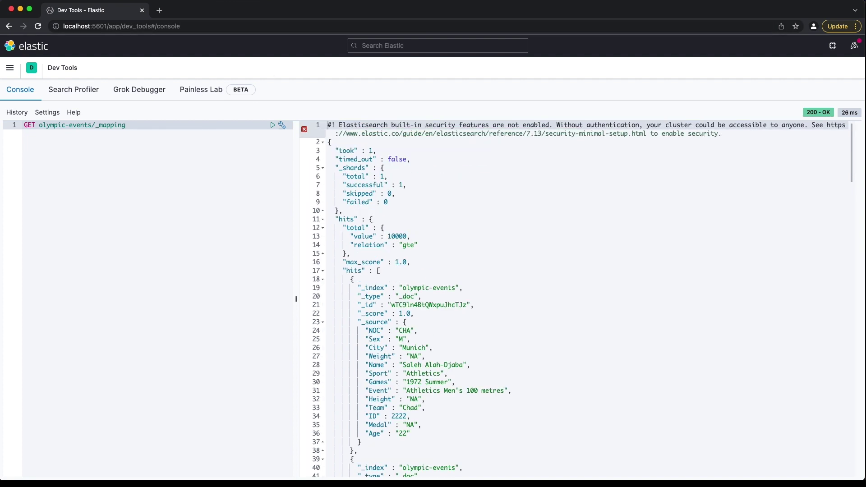
{"action": "key", "text": "alt+BackSpace"}
{"action": "type", "text": "_search"}
{"action": "key", "text": "Return"}
{"action": "type", "text": "{"}
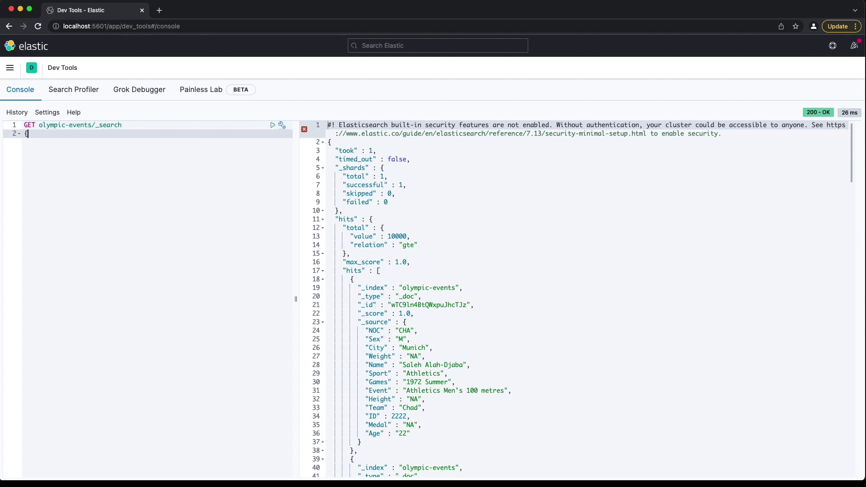
{"action": "key", "text": "Return"}
{"action": "type", "text": "\"que"}
{"action": "key", "text": "Return"}
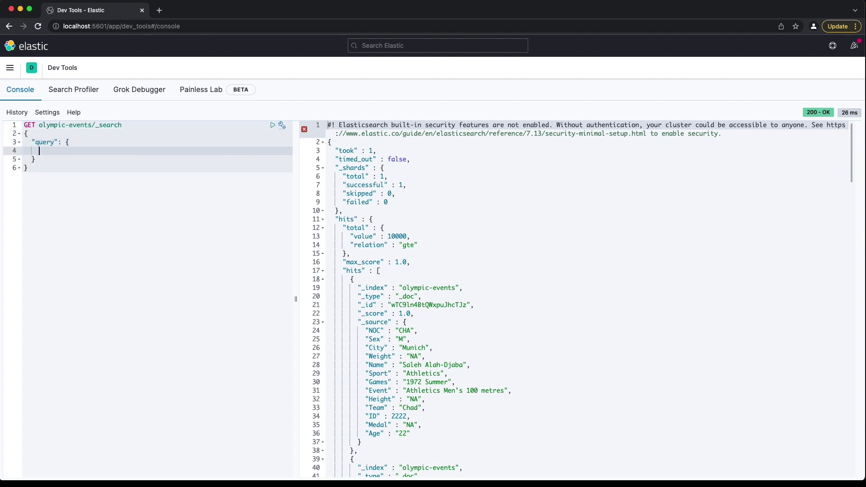
{"action": "type", "text": "\"maal"}
{"action": "key", "text": "Return"}
{"action": "key", "text": "ctrl+Return"}
Add "track_total_hits": true above the query and re-run to see 271116 hits.
{"action": "key", "text": "Up"}
{"action": "key", "text": "Up"}
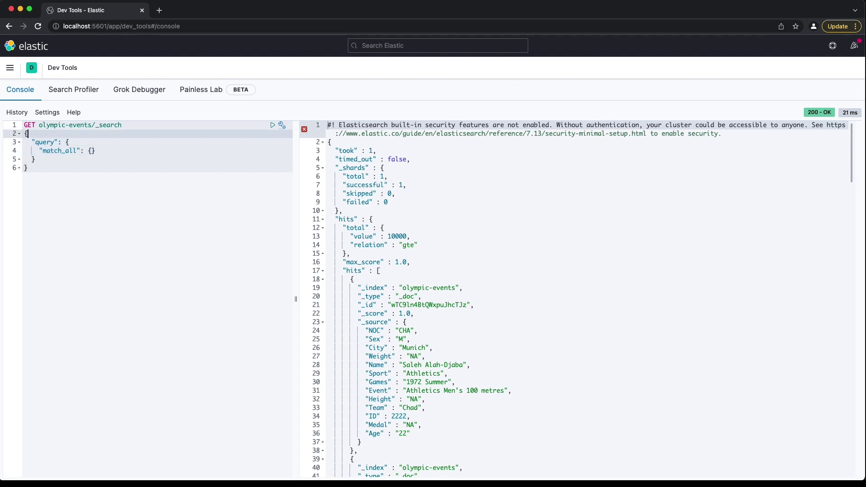
{"action": "key", "text": "Return"}
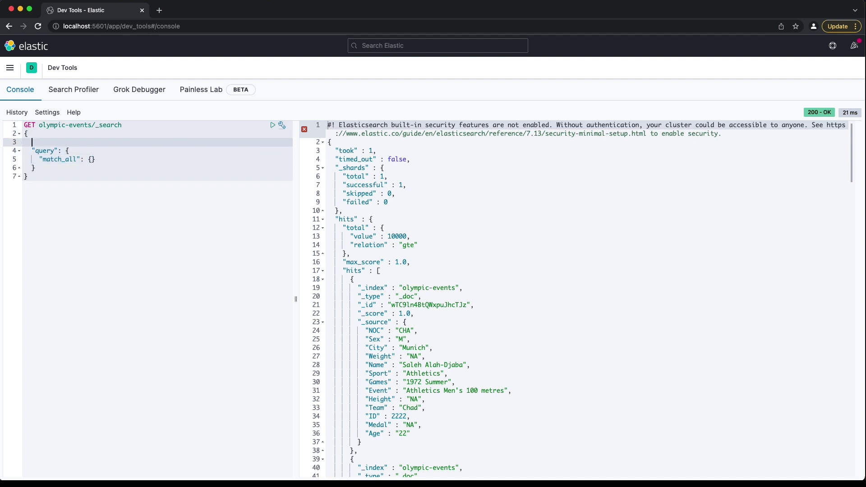
{"action": "type", "text": "track_total_hits\": true,"}
{"action": "key", "text": "Return"}
{"action": "key", "text": "super+Return"}
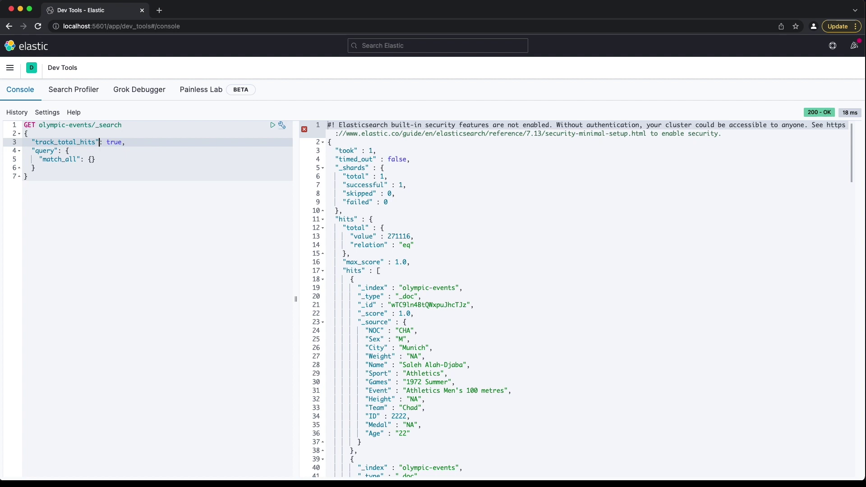
Replace the match_all clause with a term query template.
{"action": "key", "text": "Down"}
{"action": "key", "text": "Down"}
{"action": "key", "text": "shift+Home"}
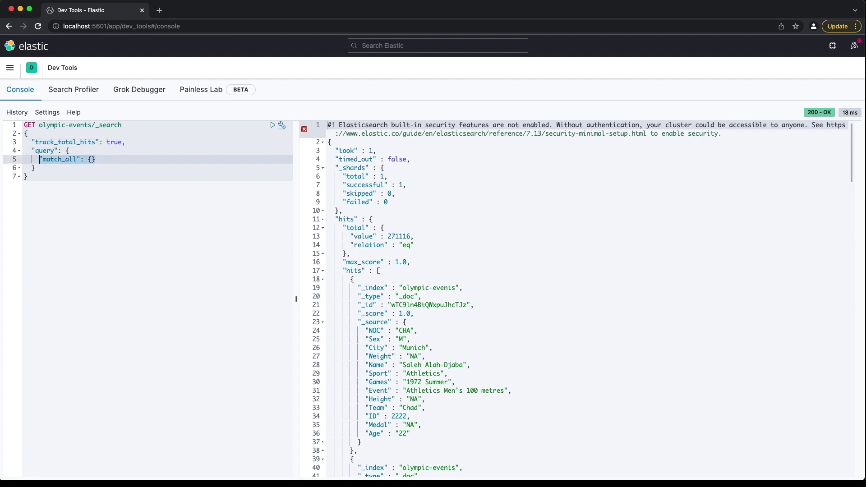
{"action": "key", "text": "BackSpace"}
{"action": "key", "text": "ctrl+space"}
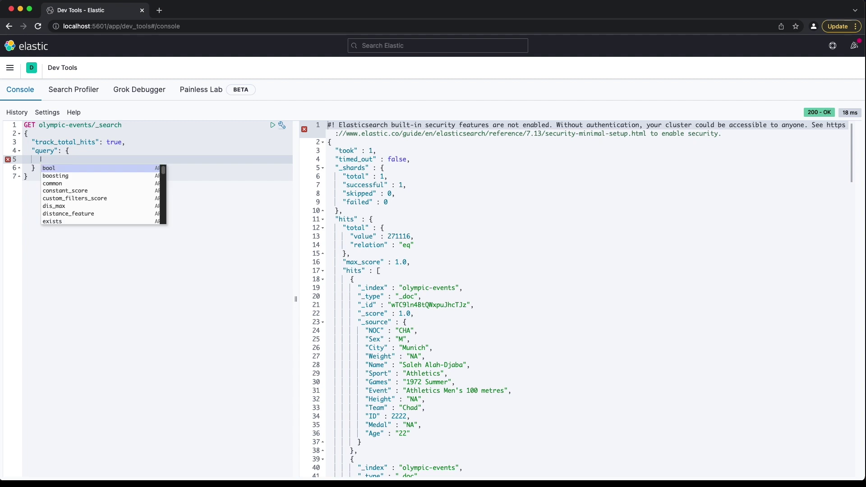
{"action": "type", "text": "\"ter"}
{"action": "key", "text": "Return"}
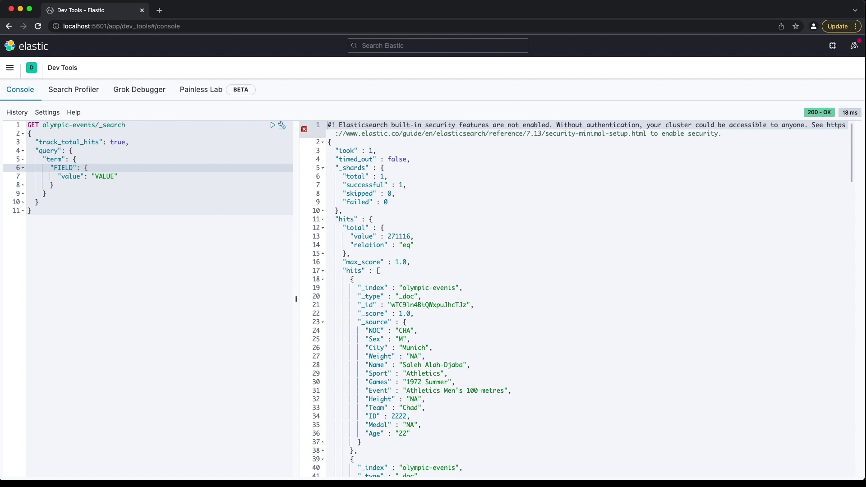
Set the term field to City and value to London, then run it (22426 hits).
{"action": "key", "text": "alt+Delete"}
{"action": "type", "text": "City"}
{"action": "left_click", "coordinate": [119, 176]}
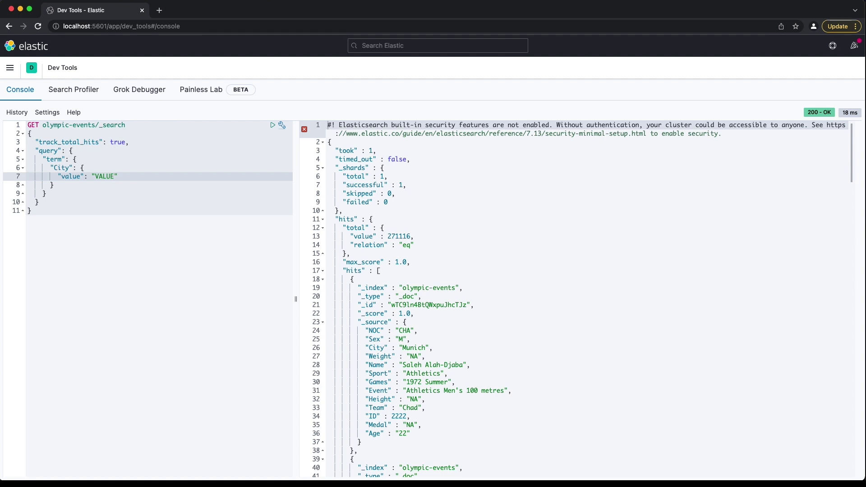
{"action": "key", "text": "alt+BackSpace"}
{"action": "type", "text": "London"}
{"action": "key", "text": "super+Return"}
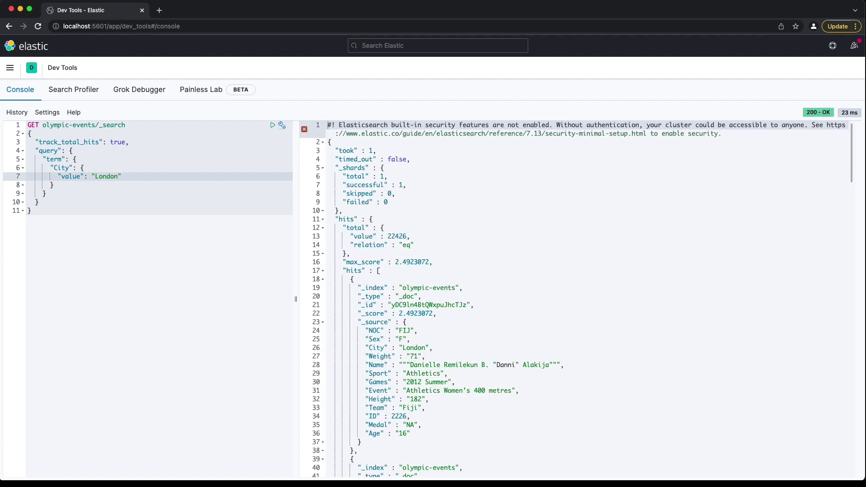
Change the City value to lowercase london and run the query, getting 0 hits.
{"action": "key", "text": "alt+BackSpace"}
{"action": "type", "text": "london"}
{"action": "key", "text": "super+Return"}
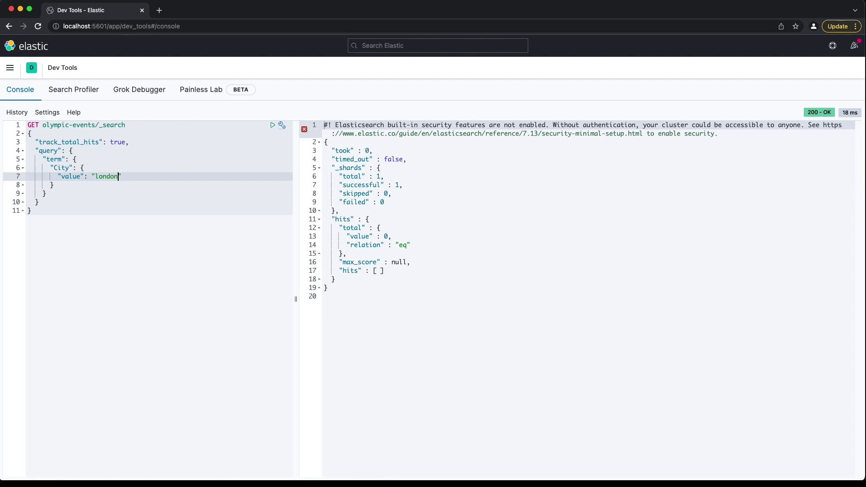
{"action": "key", "text": "super+Return"}
Add "case_insensitive": true to the term query and run it for 22426 hits.
{"action": "type", "text": ","}
{"action": "key", "text": "Return"}
{"action": "type", "text": "\""}
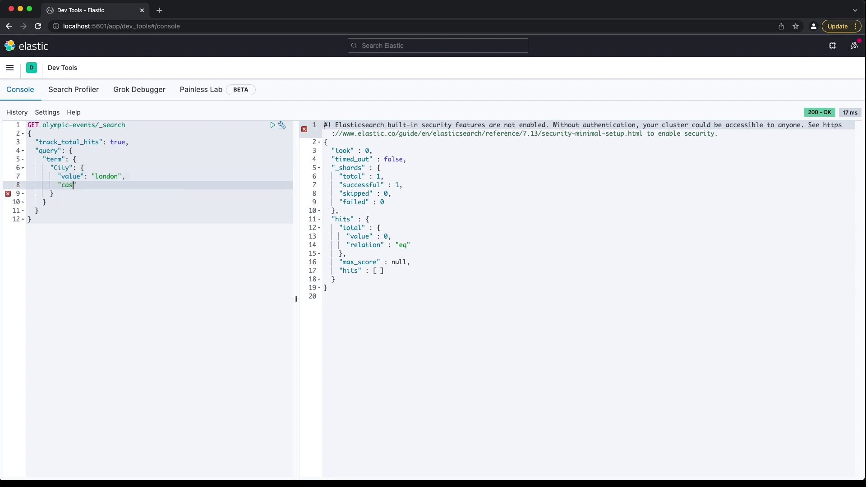
{"action": "type", "text": "case_insensitive\": true"}
{"action": "key", "text": "super+Return"}
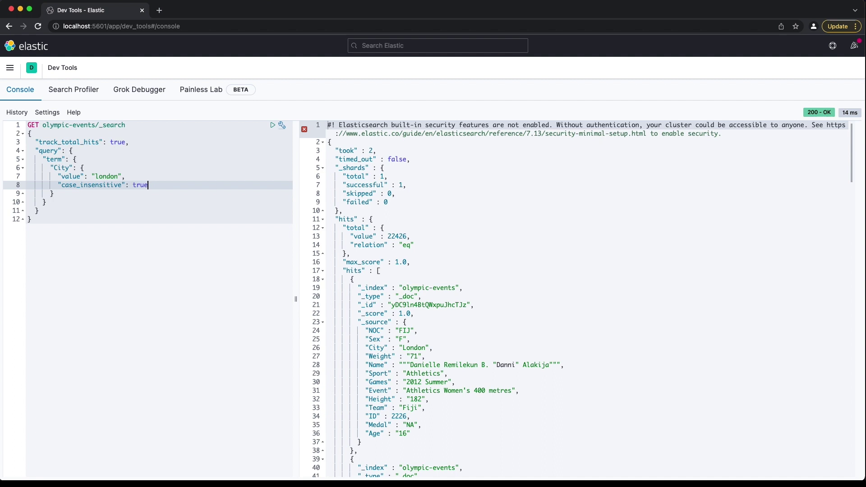
Change the term query to field Event, value 'Athletics Women's 400 metres', and run it (0 hits).
{"action": "key", "text": "Up"}
{"action": "key", "text": "Up"}
{"action": "key", "text": "Up"}
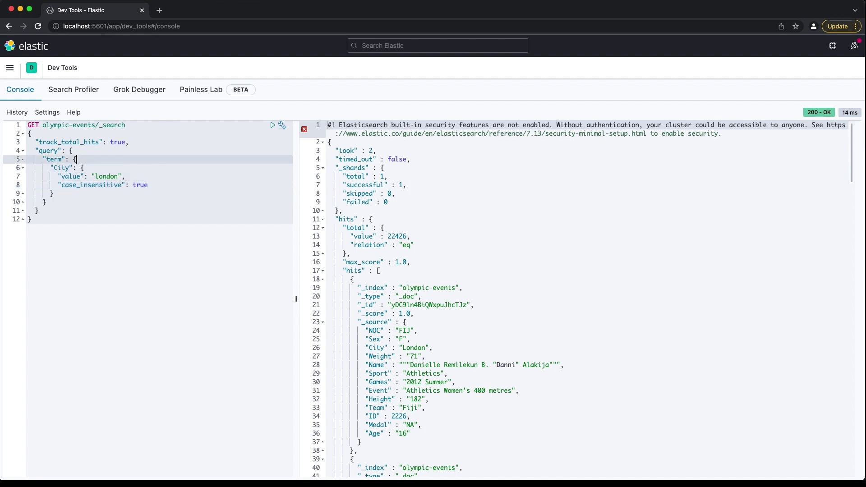
{"action": "key", "text": "Down"}
{"action": "key", "text": "Left"}
{"action": "key", "text": "Left"}
{"action": "key", "text": "Left"}
{"action": "key", "text": "Left"}
{"action": "key", "text": "BackSpace"}
{"action": "key", "text": "BackSpace"}
{"action": "key", "text": "BackSpace"}
{"action": "key", "text": "BackSpace"}
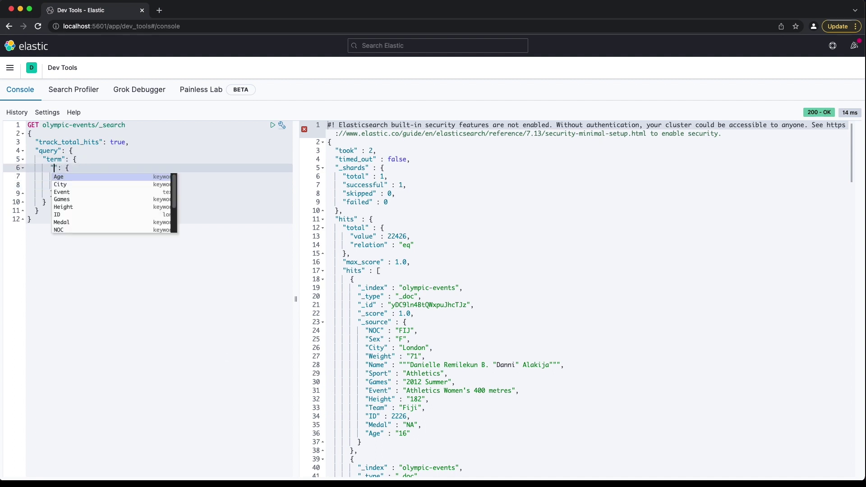
{"action": "type", "text": "At"}
{"action": "key", "text": "BackSpace"}
{"action": "key", "text": "BackSpace"}
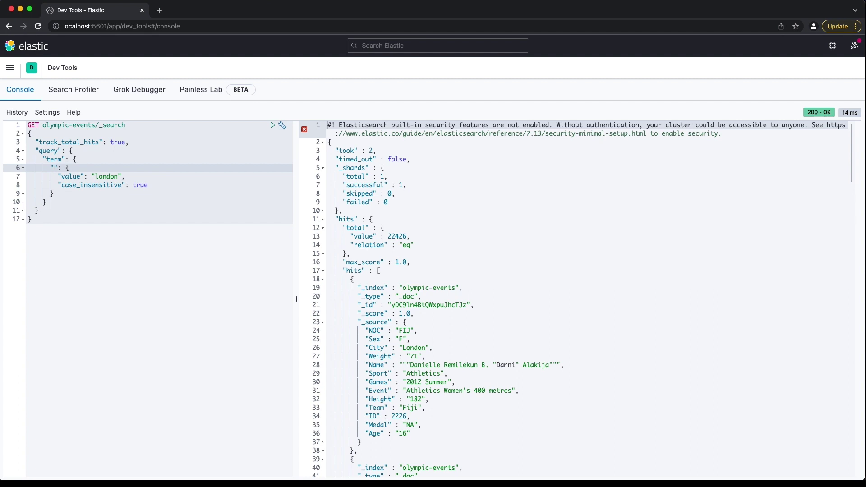
{"action": "type", "text": "Event"}
{"action": "key", "text": "Down"}
{"action": "double_click", "coordinate": [107, 176]}
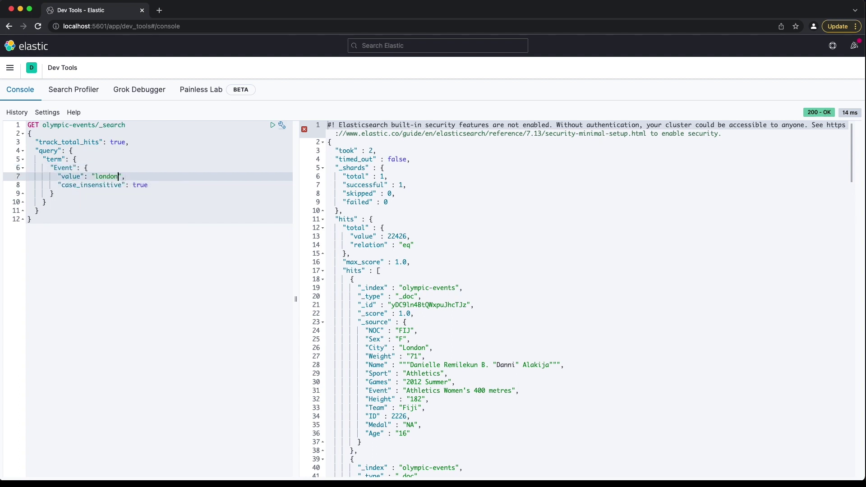
{"action": "type", "text": "Athletics Women's 400 metres"}
{"action": "key", "text": "super+Return"}
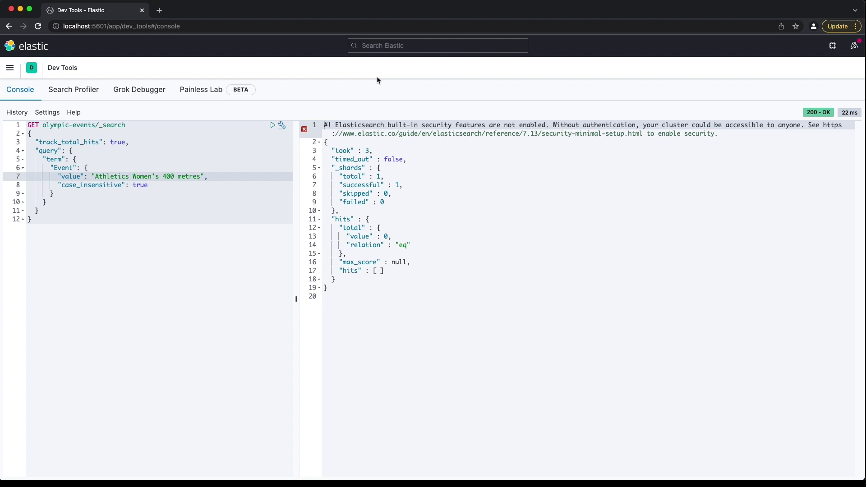
Change the term query field to ID with value 13029.
{"action": "key", "text": "BackSpace"}
{"action": "key", "text": "BackSpace"}
{"action": "key", "text": "BackSpace"}
{"action": "key", "text": "BackSpace"}
{"action": "key", "text": "BackSpace"}
{"action": "key", "text": "BackSpace"}
{"action": "key", "text": "BackSpace"}
{"action": "key", "text": "BackSpace"}
{"action": "key", "text": "BackSpace"}
{"action": "key", "text": "BackSpace"}
{"action": "key", "text": "BackSpace"}
{"action": "key", "text": "BackSpace"}
{"action": "key", "text": "BackSpace"}
{"action": "key", "text": "BackSpace"}
{"action": "key", "text": "BackSpace"}
{"action": "key", "text": "BackSpace"}
{"action": "key", "text": "BackSpace"}
{"action": "key", "text": "BackSpace"}
{"action": "key", "text": "BackSpace"}
{"action": "key", "text": "BackSpace"}
{"action": "key", "text": "Up"}
{"action": "key", "text": "Left"}
{"action": "key", "text": "Left"}
{"action": "key", "text": "Left"}
{"action": "key", "text": "Left"}
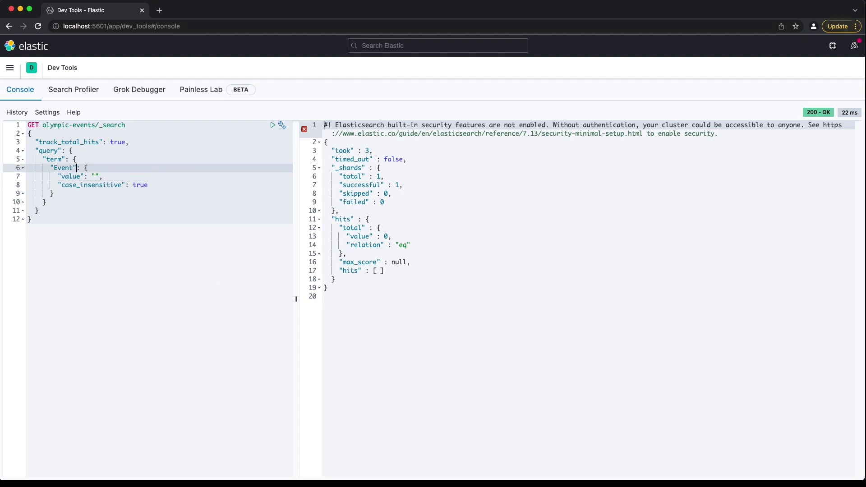
{"action": "key", "text": "BackSpace"}
{"action": "key", "text": "BackSpace"}
{"action": "key", "text": "BackSpace"}
{"action": "key", "text": "BackSpace"}
{"action": "key", "text": "BackSpace"}
{"action": "type", "text": "I"}
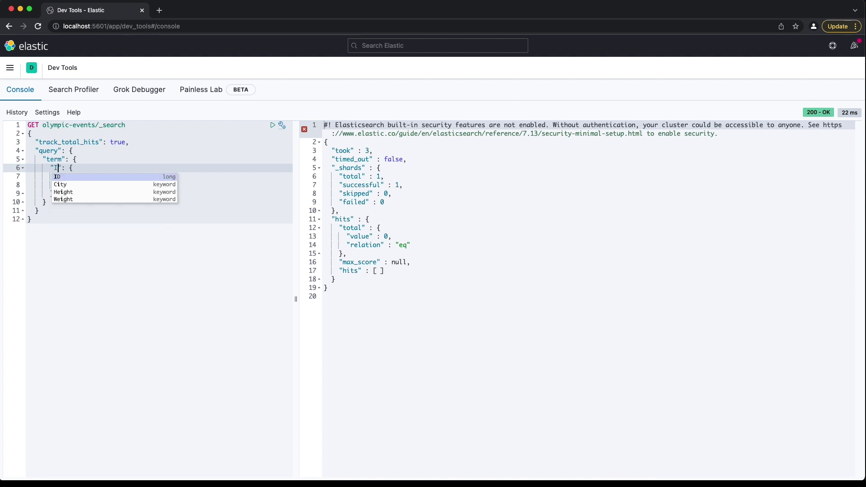
{"action": "key", "text": "Return"}
{"action": "key", "text": "Down"}
{"action": "left_click", "coordinate": [84, 176]}
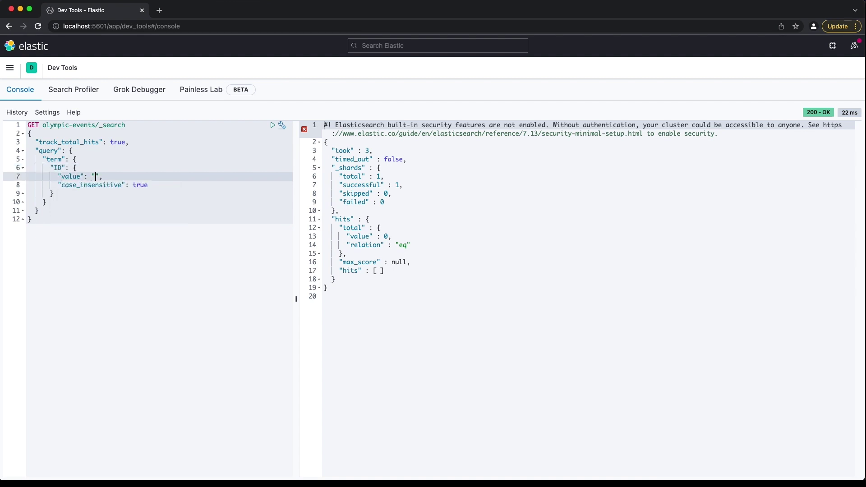
{"action": "type", "text": "13029"}
Remove the case_insensitive option and run the ID query, returning 10 hits.
{"action": "key", "text": "shift+Down"}
{"action": "key", "text": "shift+End"}
{"action": "key", "text": "BackSpace"}
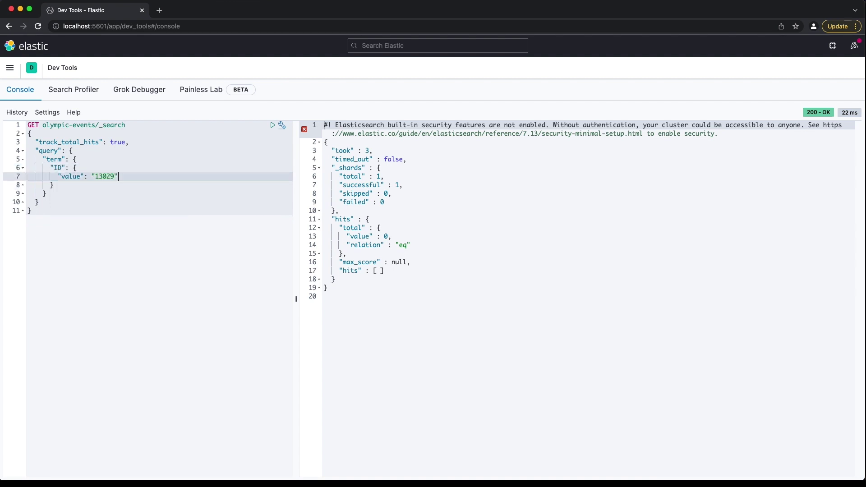
{"action": "key", "text": "ctrl+Return"}
{"action": "left_click", "coordinate": [62, 159]}
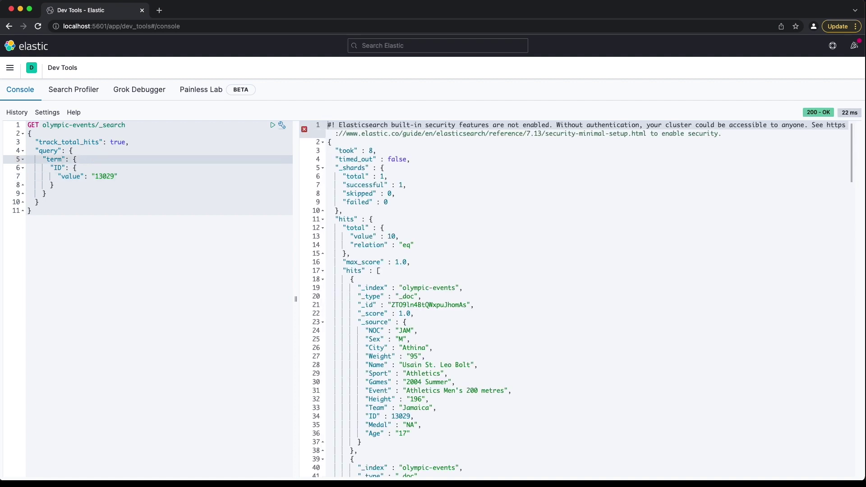
Replace the term clause with a terms query on City ["London", "Athina"] and run it (37982 hits).
{"action": "key", "text": "shift+Down"}
{"action": "key", "text": "shift+Down"}
{"action": "key", "text": "shift+Down"}
{"action": "key", "text": "shift+Down"}
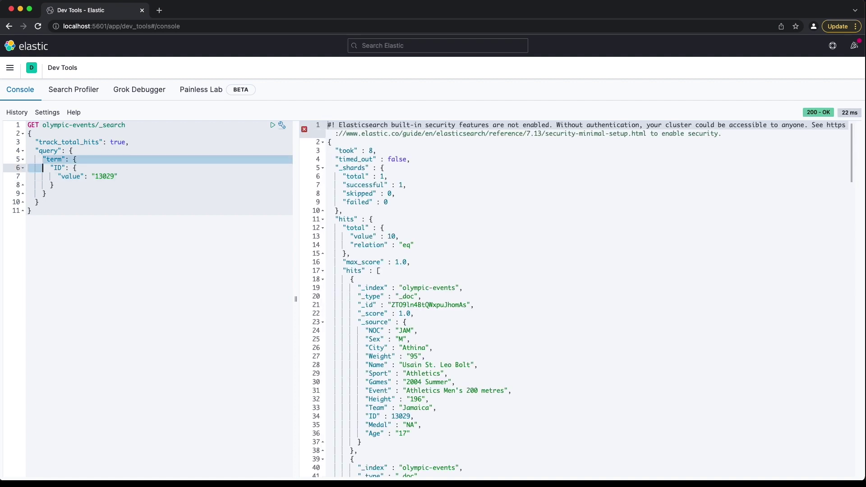
{"action": "key", "text": "shift+End"}
{"action": "key", "text": "BackSpace"}
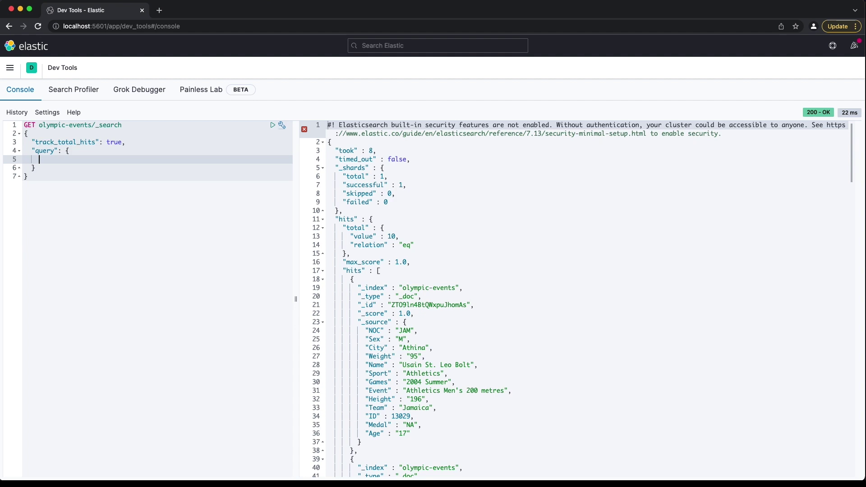
{"action": "type", "text": "\""}
{"action": "key", "text": "BackSpace"}
{"action": "type", "text": "\"terms\""}
{"action": "key", "text": "Escape"}
{"action": "type", "text": ": {"}
{"action": "key", "text": "Return"}
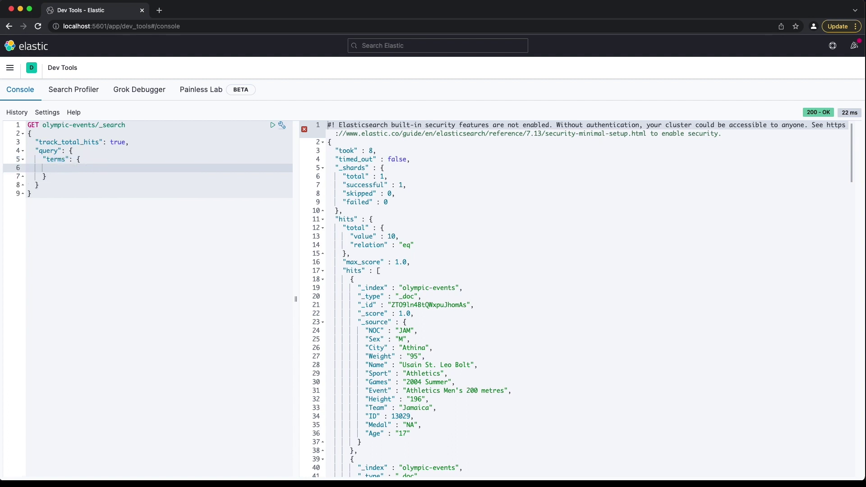
{"action": "type", "text": "\""}
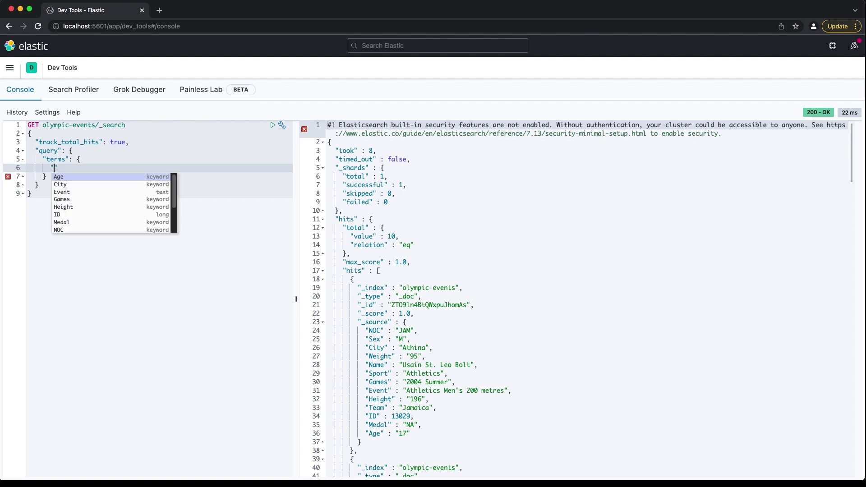
{"action": "type", "text": "City\": [\"London\", \"Ath"}
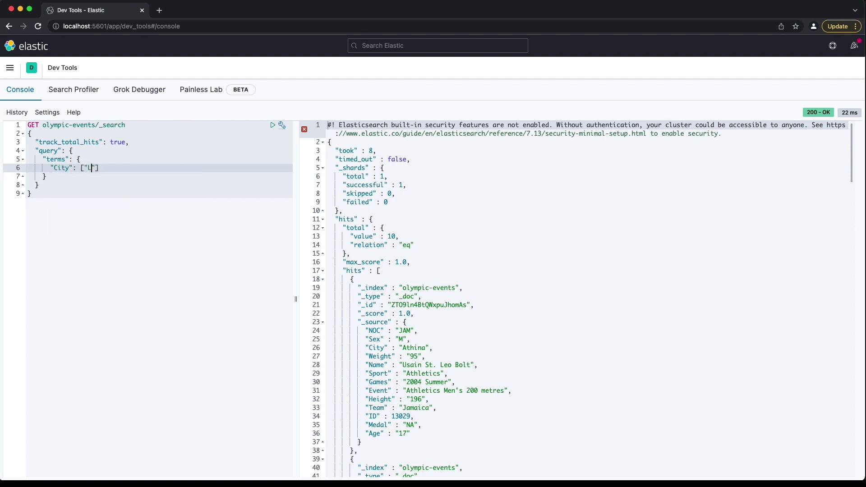
{"action": "type", "text": "ina"}
{"action": "key", "text": "super+Return"}
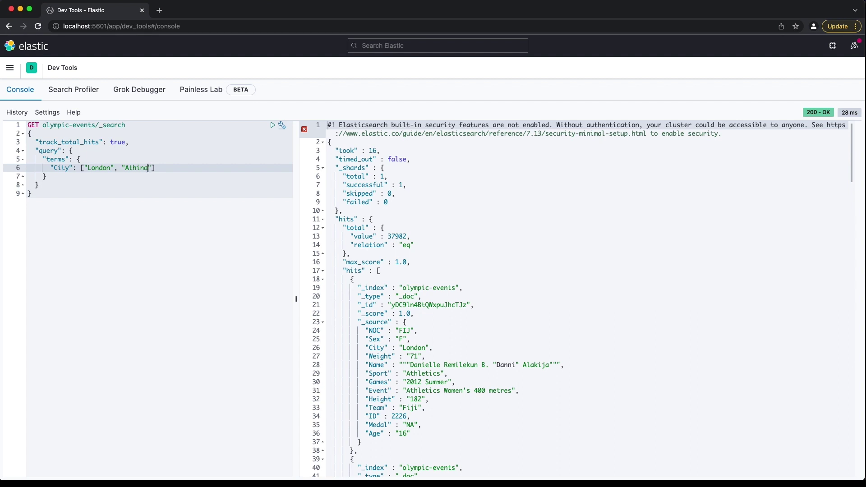
Create the match_terms index with a keyword-typed values field mapping.
{"action": "left_click", "coordinate": [90, 193]}
{"action": "key", "text": "Return"}
{"action": "key", "text": "Return"}
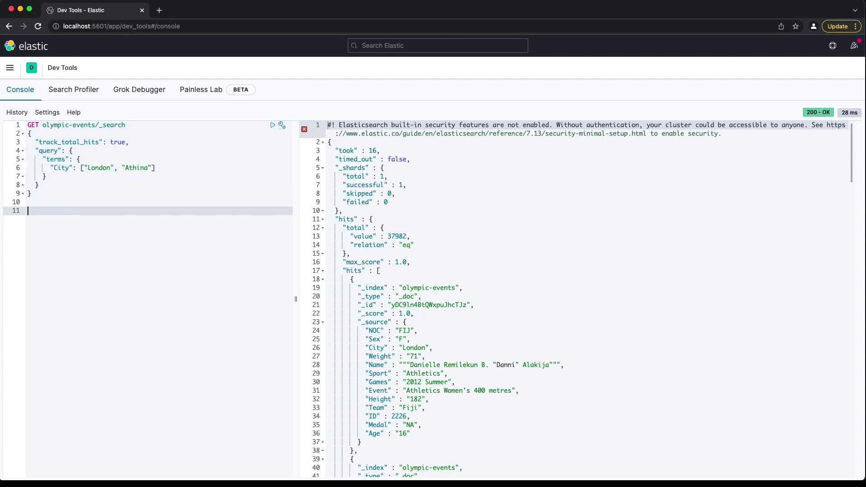
{"action": "type", "text": "PUT match_terms"}
{"action": "key", "text": "Return"}
{"action": "type", "text": "{"}
{"action": "key", "text": "Return"}
{"action": "type", "text": "\"mappin"}
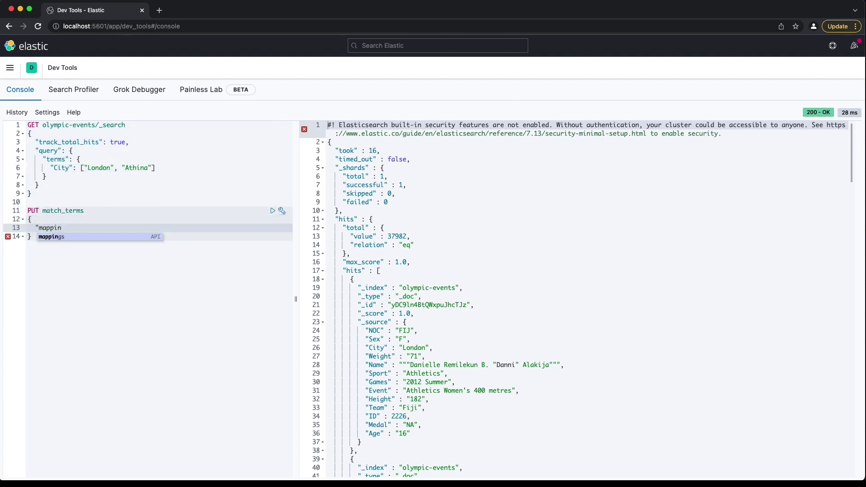
{"action": "key", "text": "Return"}
{"action": "type", "text": "\"p"}
{"action": "key", "text": "Return"}
{"action": "key", "text": "Return"}
{"action": "type", "text": "\"values"}
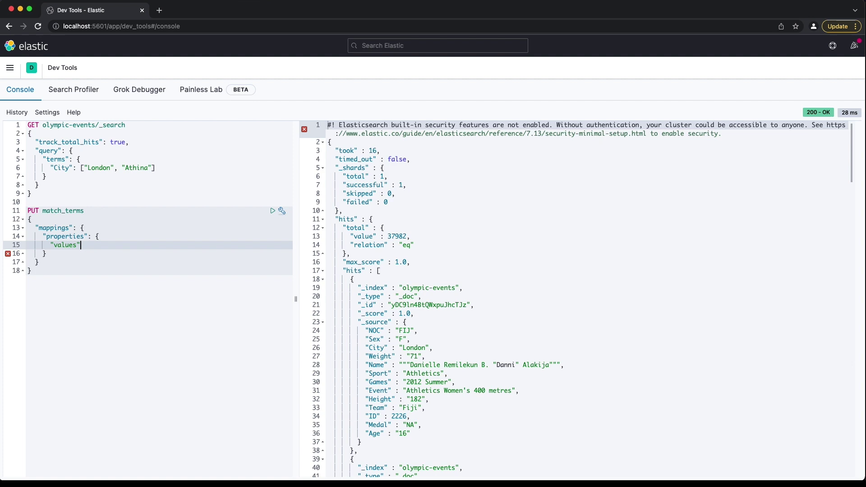
{"action": "type", "text": "\": {"}
{"action": "key", "text": "Return"}
{"action": "type", "text": "\"t"}
Write POST match_terms/_doc/1 with values ["London", "Athina", "Berlin"].
{"action": "key", "text": "Return"}
{"action": "key", "text": "Return"}
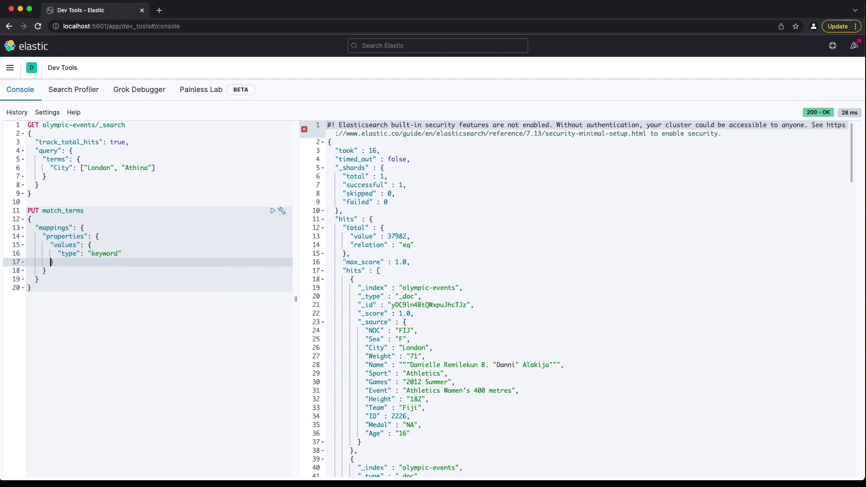
{"action": "key", "text": "super+Return"}
{"action": "left_click", "coordinate": [28, 296]}
{"action": "key", "text": "Return"}
{"action": "type", "text": "POST match_terms/_doc/1"}
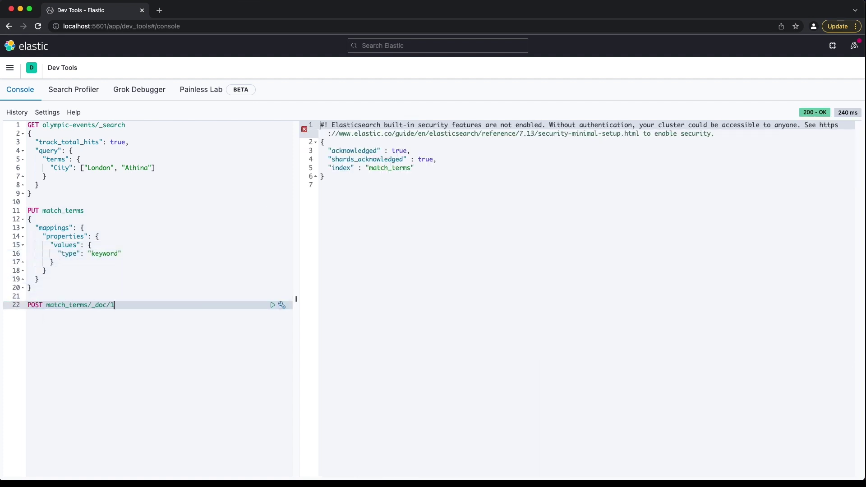
{"action": "key", "text": "Return"}
{"action": "type", "text": "{"}
{"action": "key", "text": "Return"}
{"action": "type", "text": "\""}
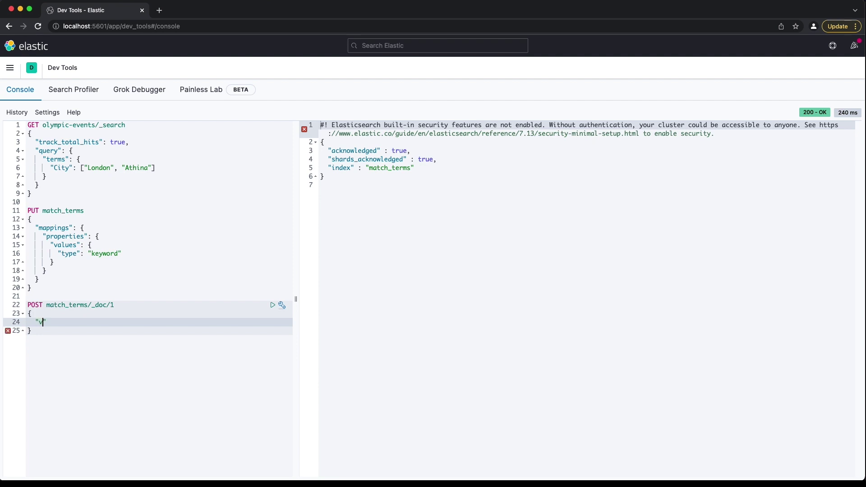
{"action": "type", "text": "values\": [\"London\", \"Athina"}
{"action": "type", "text": "\", \"Berlin"}
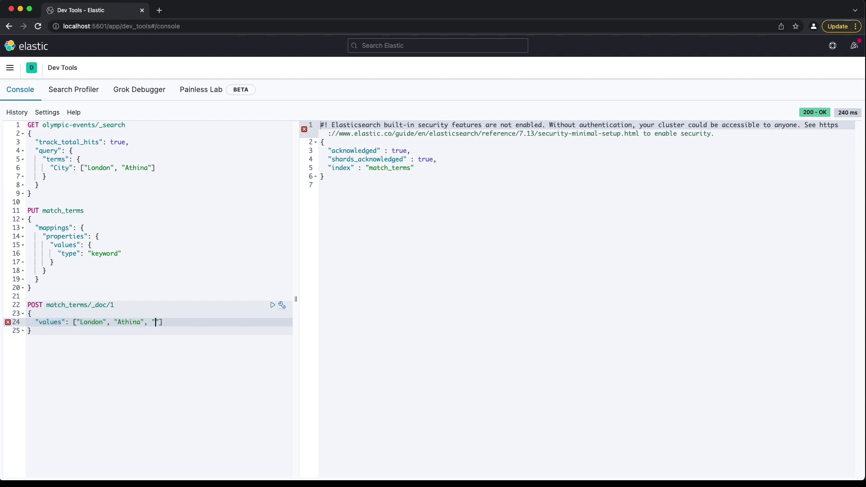
Index document 1 into match_terms and start a GET olympic-events/_search with track_total_hits true.
{"action": "key", "text": "super+Return"}
{"action": "key", "text": "Down"}
{"action": "key", "text": "Return"}
{"action": "key", "text": "Return"}
{"action": "type", "text": "GET olympic-events/_search"}
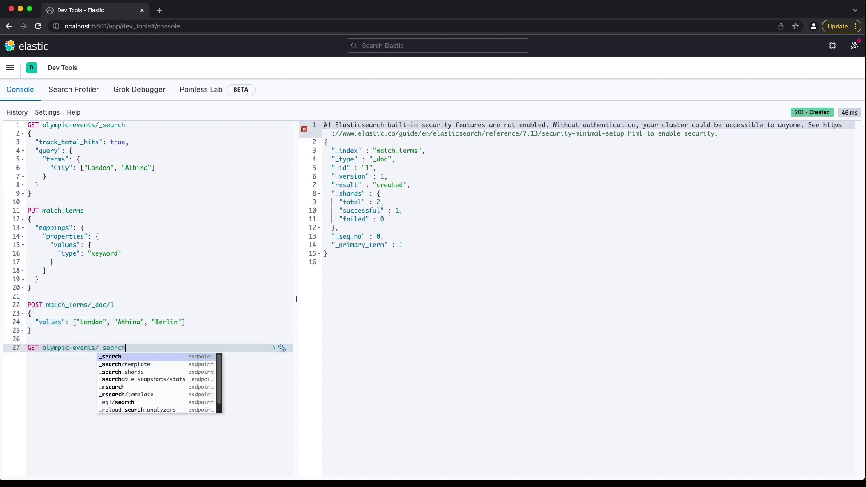
{"action": "key", "text": "Return"}
{"action": "type", "text": "\"trac"}
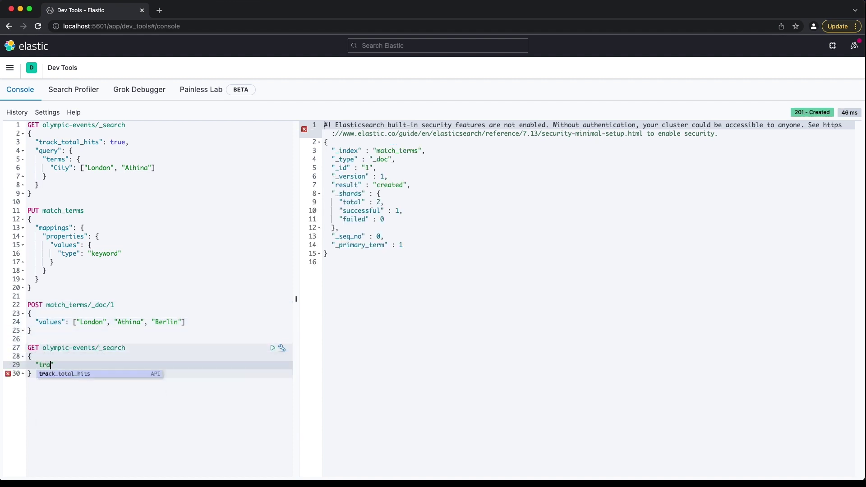
{"action": "key", "text": "Return"}
{"action": "type", "text": ","}
{"action": "key", "text": "Return"}
Add a City terms lookup on index match_terms, id 1, path values, and run it (44488 hits).
{"action": "type", "text": "\""}
{"action": "key", "text": "Return"}
{"action": "type", "text": "\"terms\": {"}
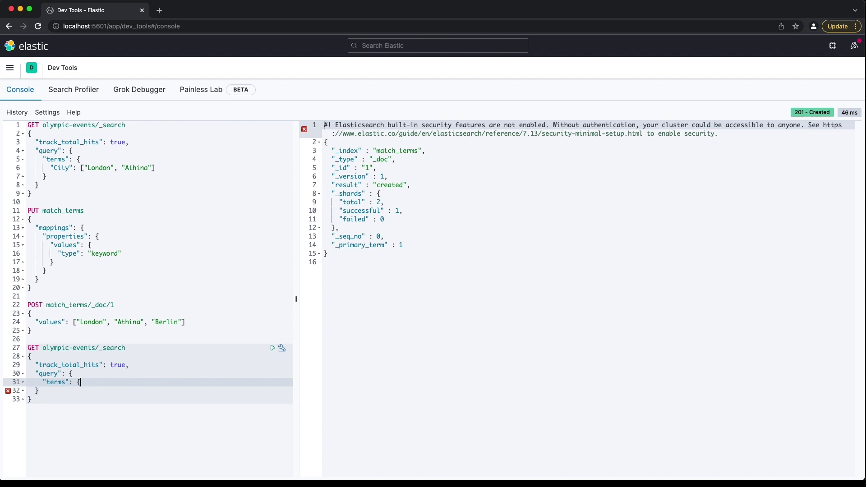
{"action": "key", "text": "Return"}
{"action": "type", "text": "\"City\": {"}
{"action": "key", "text": "Return"}
{"action": "type", "text": "\"index\": \"match_terms\","}
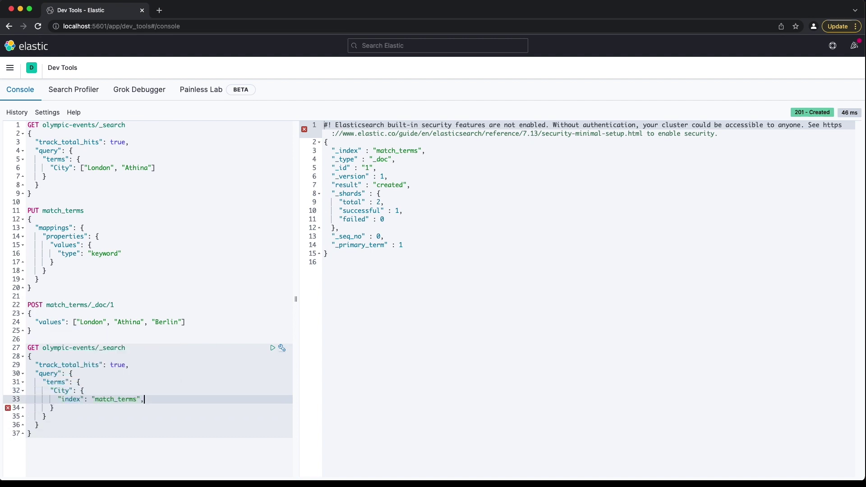
{"action": "key", "text": "Return"}
{"action": "type", "text": "\"id\": \"1\","}
{"action": "key", "text": "Return"}
{"action": "type", "text": "\"path\": \"values"}
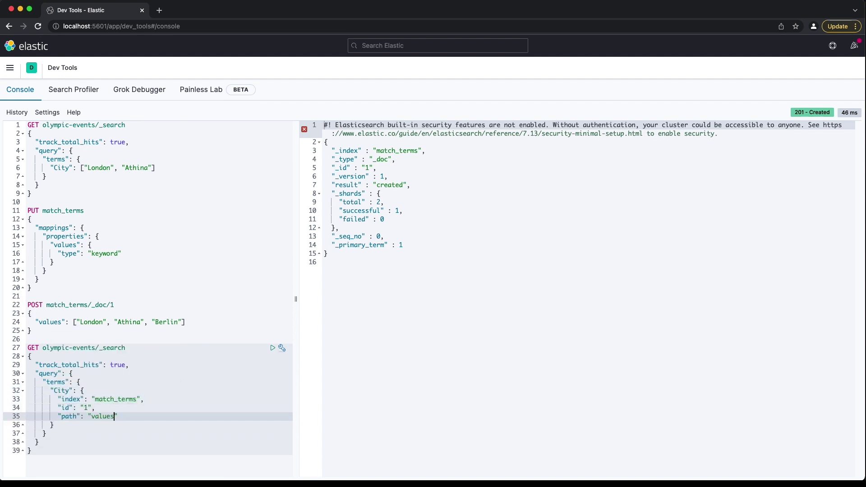
{"action": "key", "text": "super+Return"}
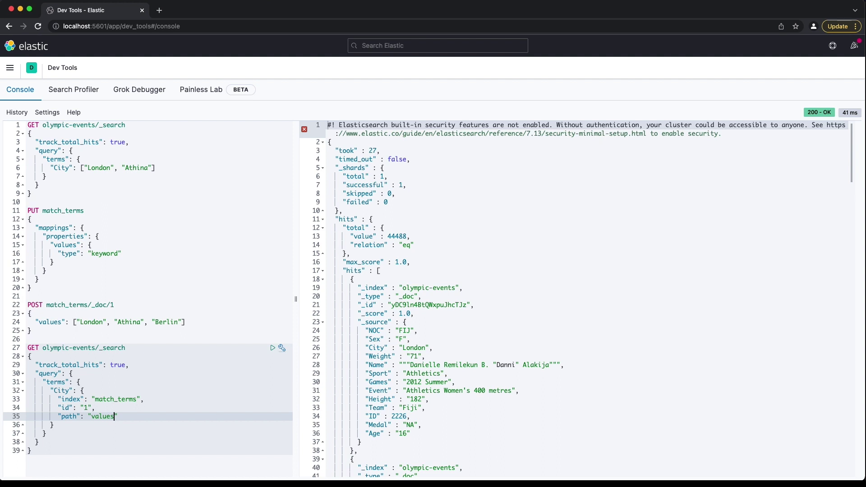
{"action": "key", "text": "super+Up"}
{"action": "key", "text": "super+Up"}
{"action": "key", "text": "super+Up"}
{"action": "key", "text": "super+Up"}
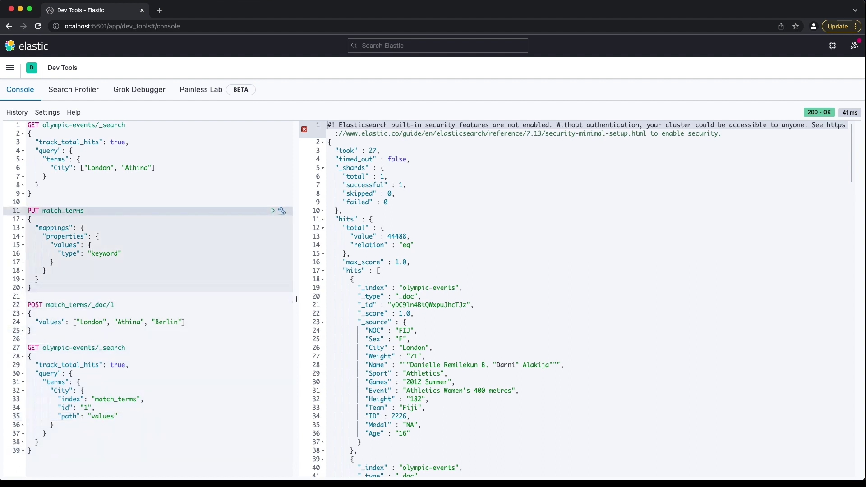
{"action": "key", "text": "Return"}
{"action": "key", "text": "Return"}
{"action": "key", "text": "Return"}
{"action": "key", "text": "Up"}
Start a new GET olympic-events/_search request with an empty body on line 1.
{"action": "left_click", "coordinate": [28, 125]}
{"action": "type", "text": "GET "}
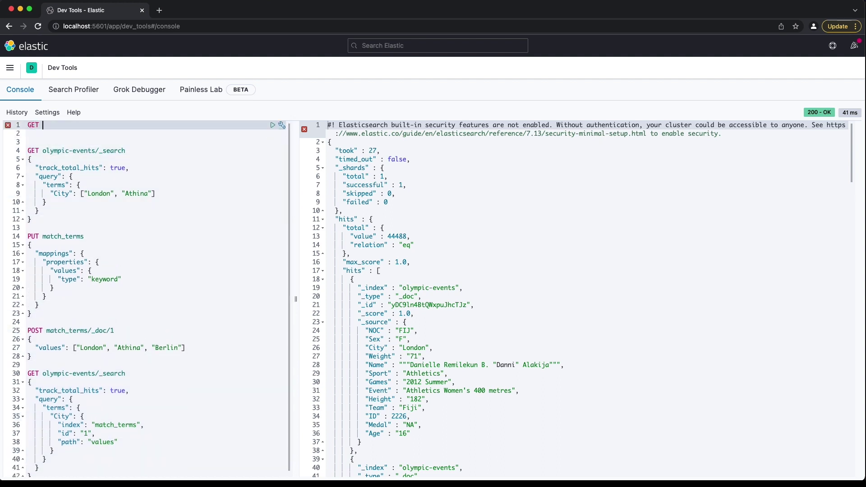
{"action": "type", "text": "oly"}
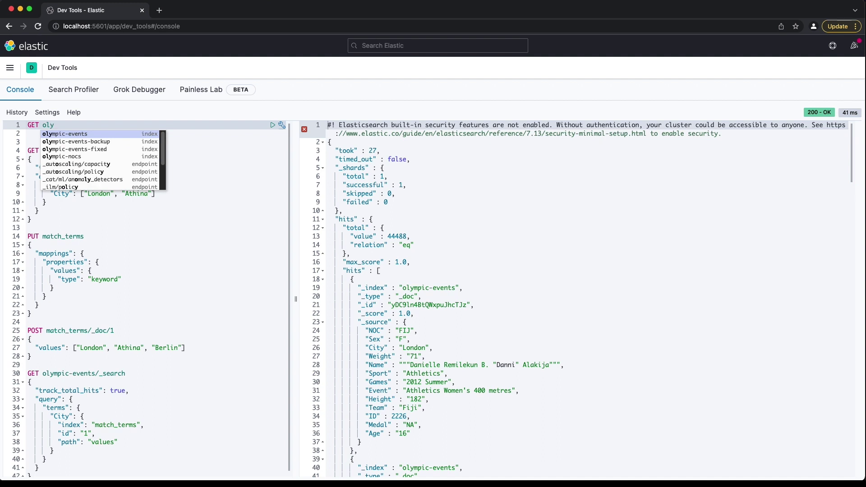
{"action": "key", "text": "Return"}
{"action": "type", "text": "_ser"}
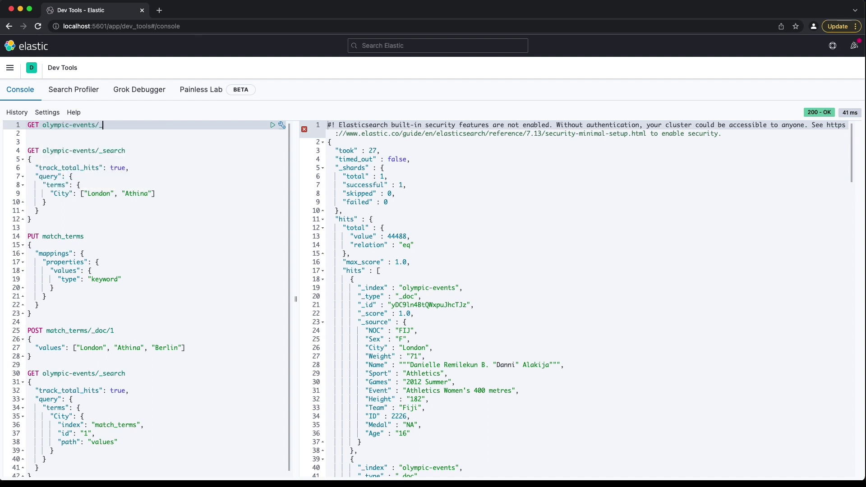
{"action": "key", "text": "Down"}
{"action": "key", "text": "Down"}
{"action": "key", "text": "Down"}
{"action": "key", "text": "Return"}
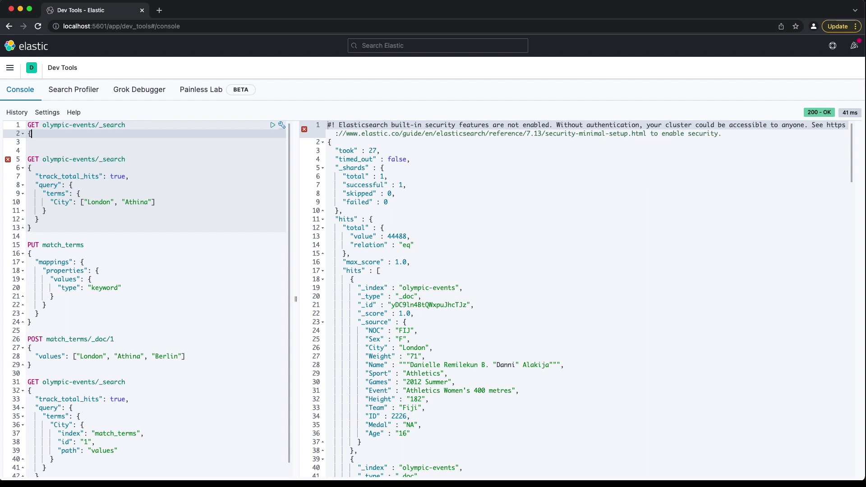
Add a wildcard query on Name with value "*Bolt" and run it, getting 12 hits.
{"action": "type", "text": "\"query"}
{"action": "key", "text": "Return"}
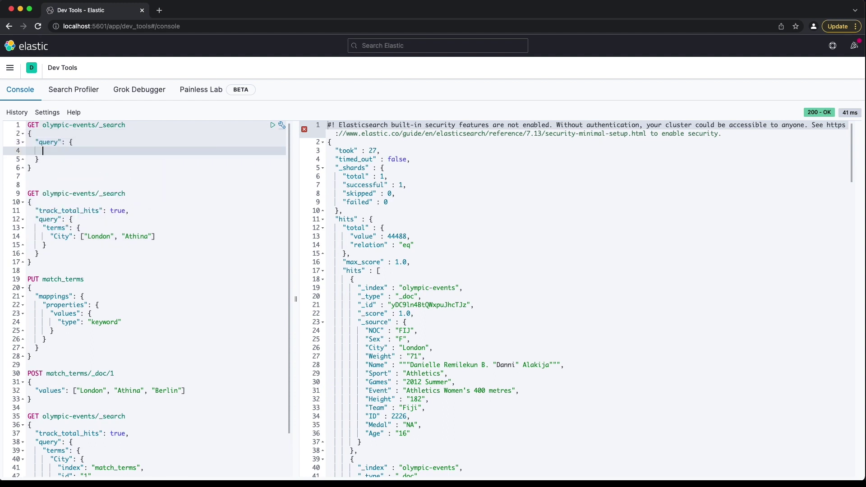
{"action": "type", "text": "\"wi"}
{"action": "key", "text": "Return"}
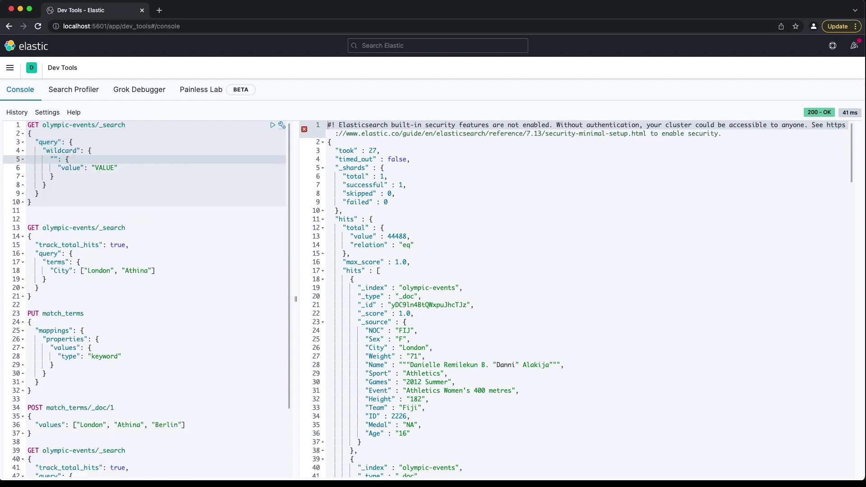
{"action": "type", "text": "Name"}
{"action": "key", "text": "Tab"}
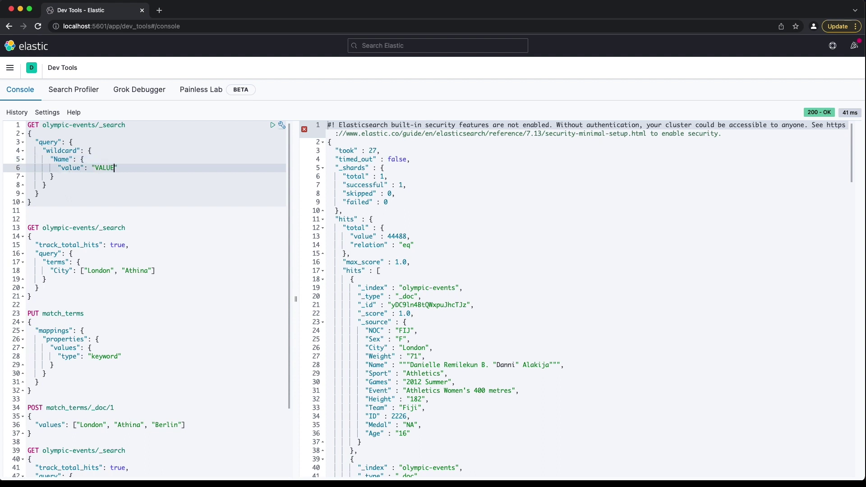
{"action": "key", "text": "BackSpace"}
{"action": "type", "text": "*Bolt"}
{"action": "key", "text": "super+Return"}
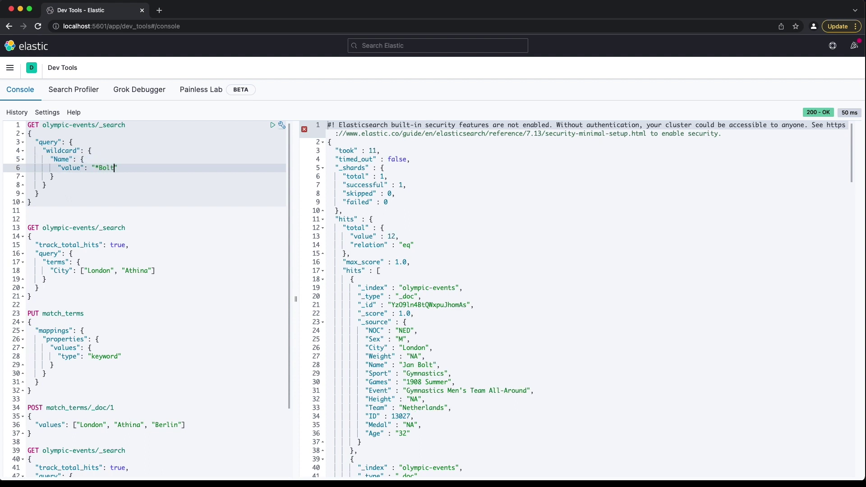
{"action": "key", "text": "Down"}
{"action": "key", "text": "Down"}
{"action": "key", "text": "Down"}
{"action": "key", "text": "Down"}
Begin a new GET olympic-events/_search request with a body below the wildcard query.
{"action": "key", "text": "Return"}
{"action": "key", "text": "Return"}
{"action": "type", "text": "GET "}
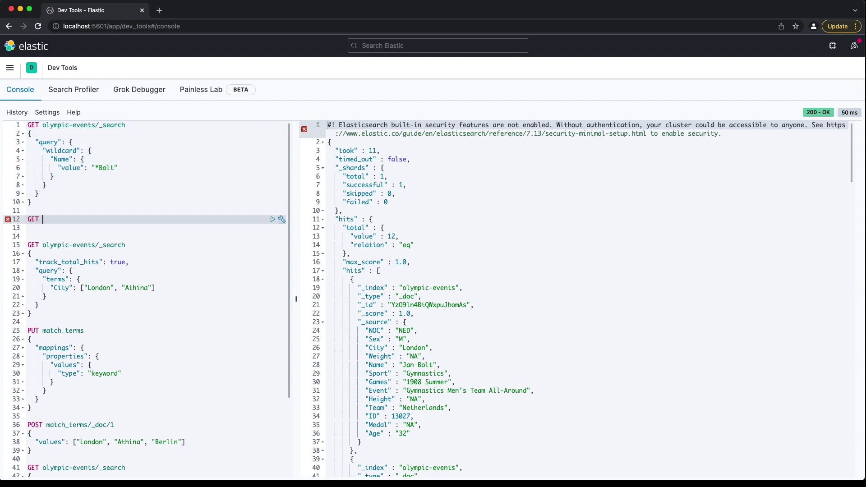
{"action": "type", "text": "olympic-events/_search"}
{"action": "key", "text": "Return"}
{"action": "type", "text": "{"}
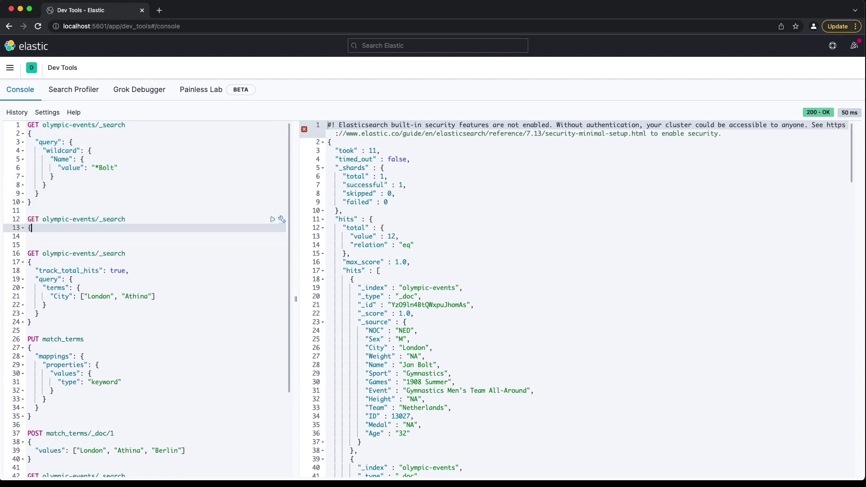
{"action": "key", "text": "Return"}
Write a fuzzy query on City with value "Londom".
{"action": "type", "text": "\"quer"}
{"action": "key", "text": "Return"}
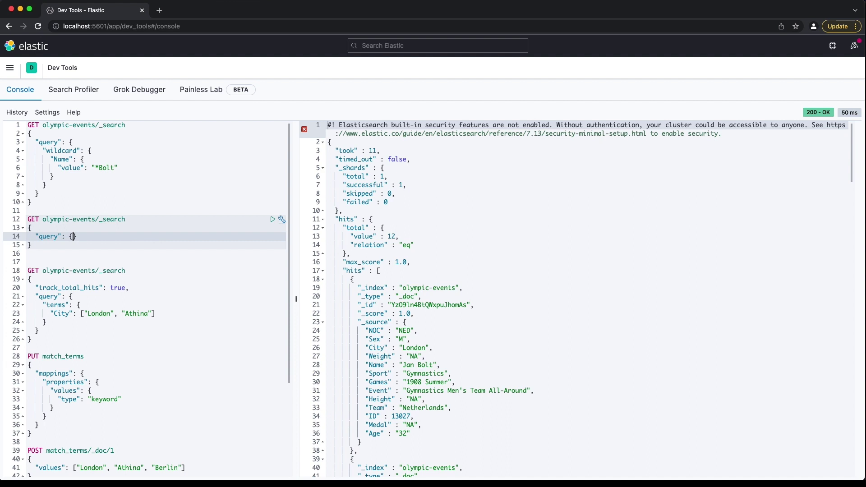
{"action": "key", "text": "Return"}
{"action": "type", "text": "\"fuz"}
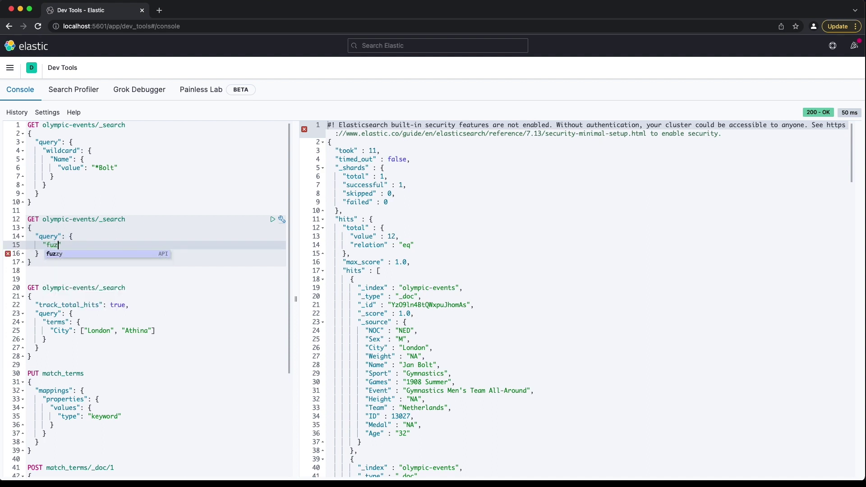
{"action": "key", "text": "Return"}
{"action": "type", "text": "City\": {"}
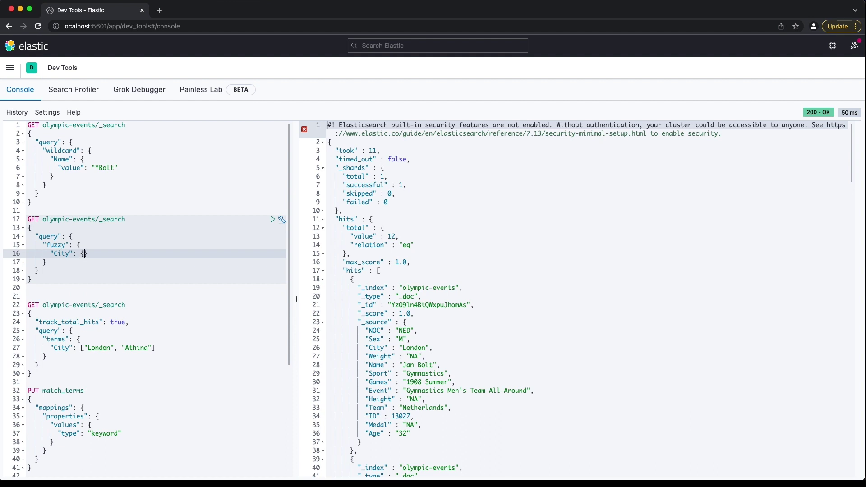
{"action": "key", "text": "Return"}
{"action": "type", "text": "\"val"}
{"action": "key", "text": "Return"}
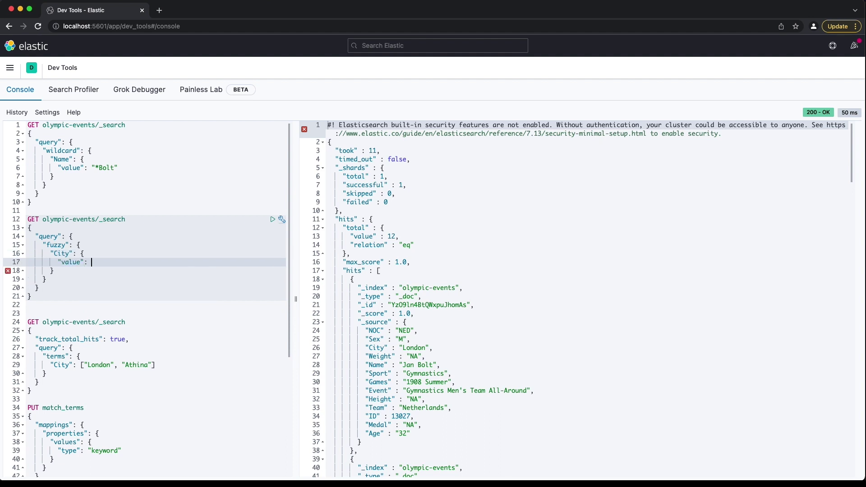
{"action": "type", "text": "\"Londom"}
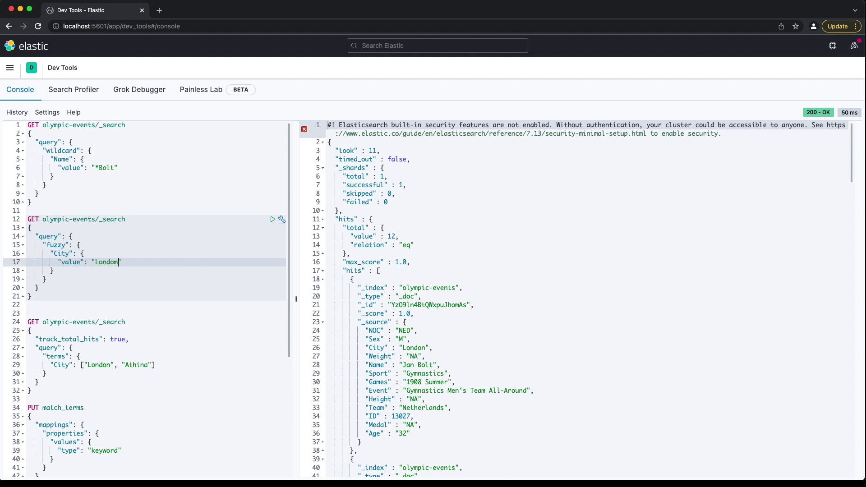